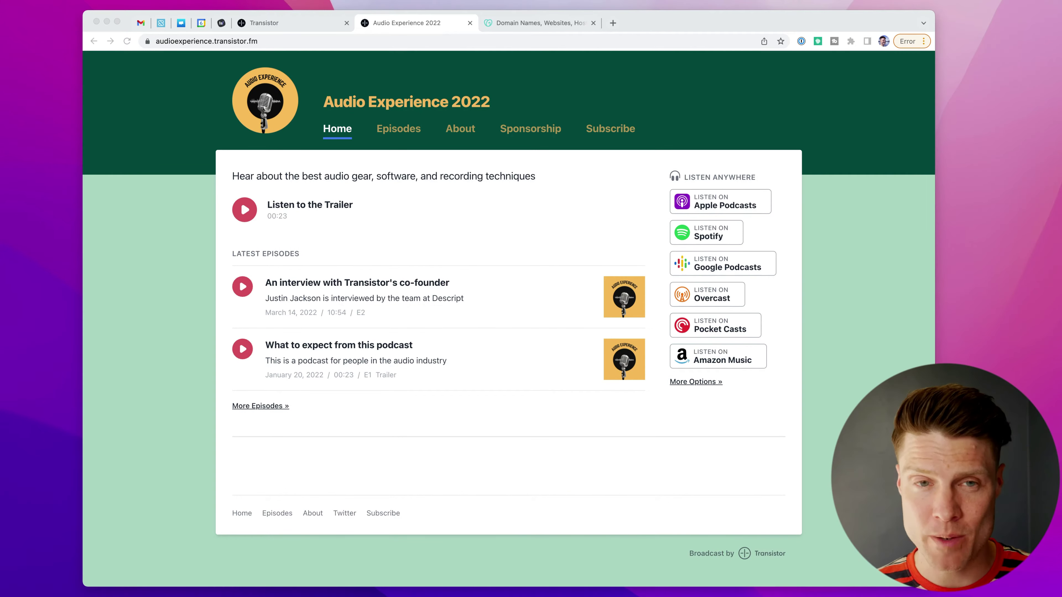
# Switch from the Audio Experience 2022 podcast site to the GoDaddy tab
pyautogui.click(547, 25)
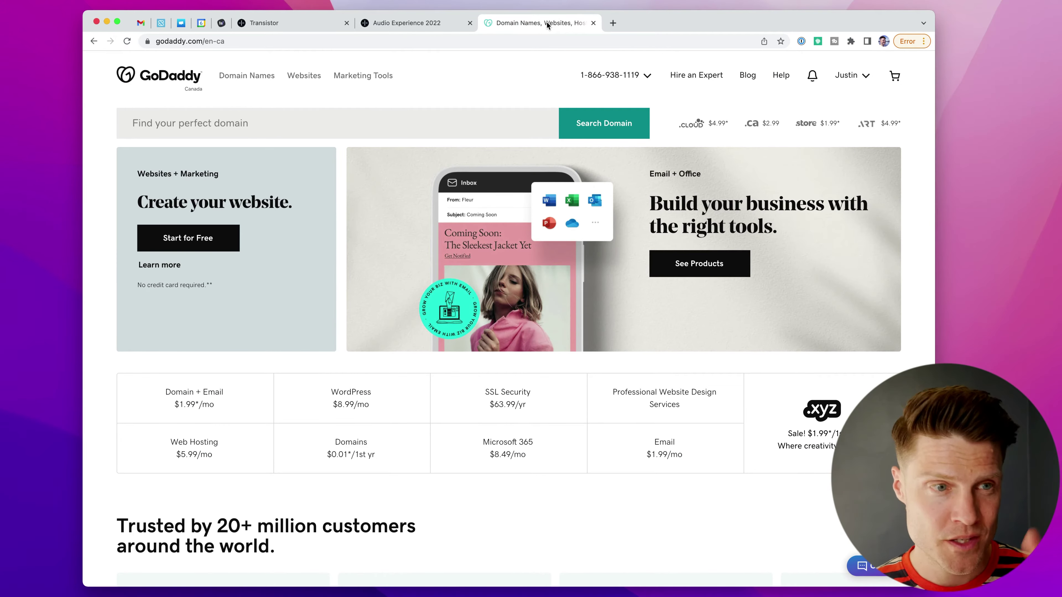
# Go to My Products, dismiss the customer council popup, and open DNS for podcasters.chat
pyautogui.click(863, 74)
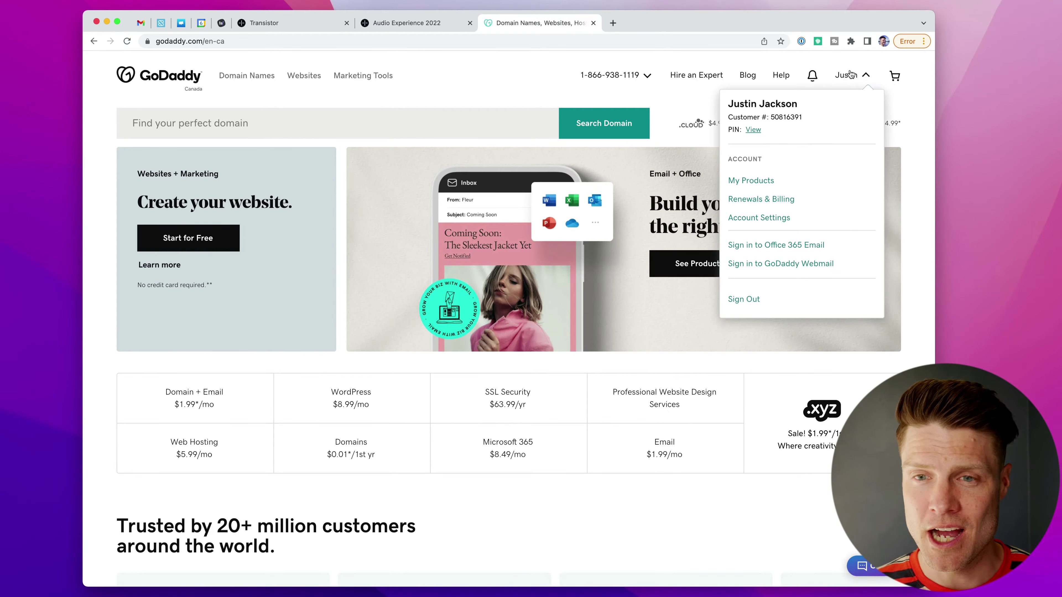
pyautogui.click(755, 182)
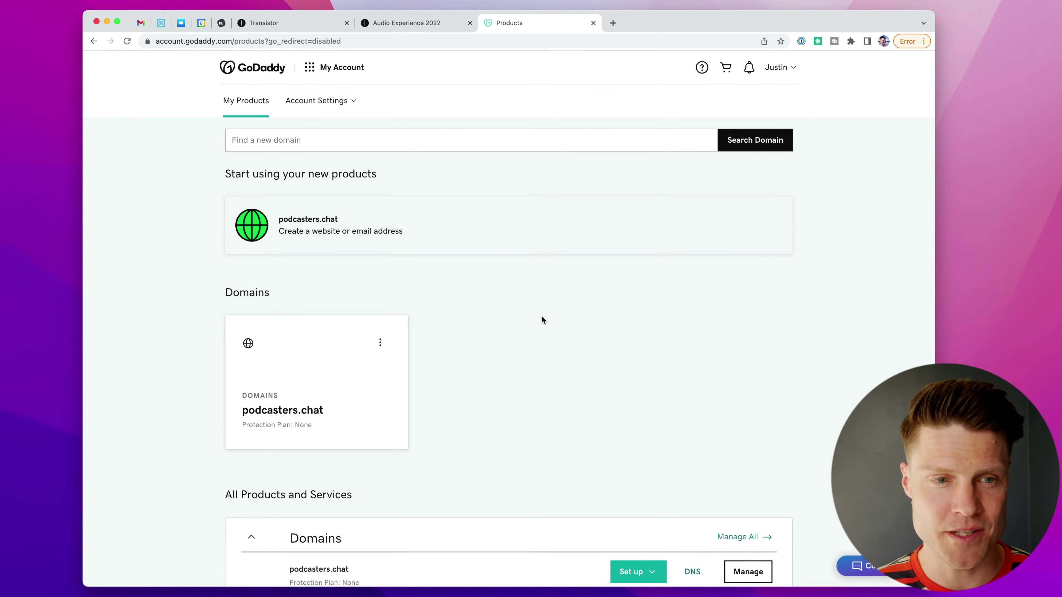
pyautogui.scroll(-7, 542, 324)
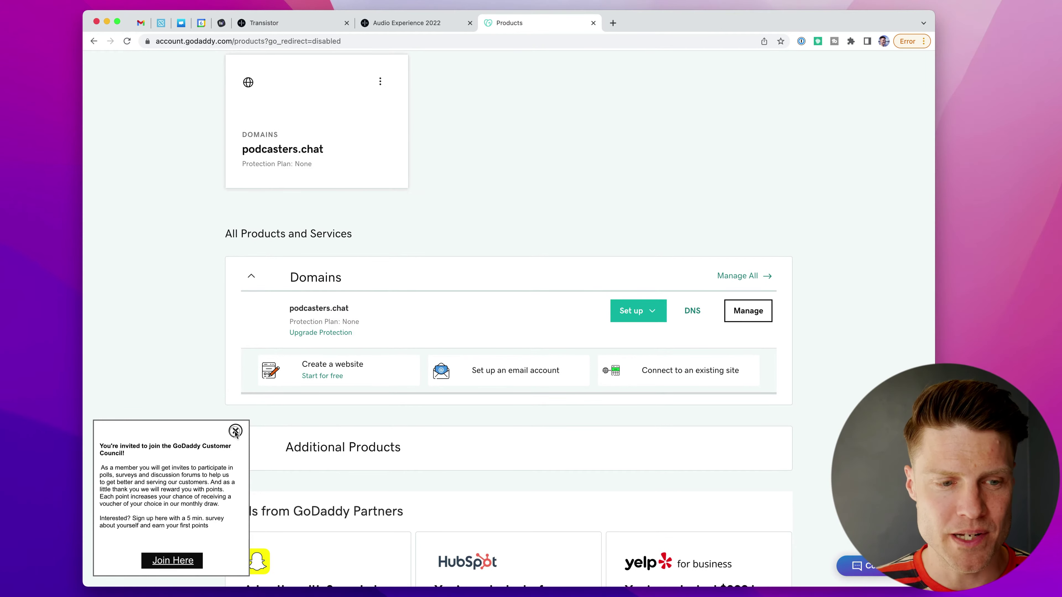
pyautogui.click(235, 431)
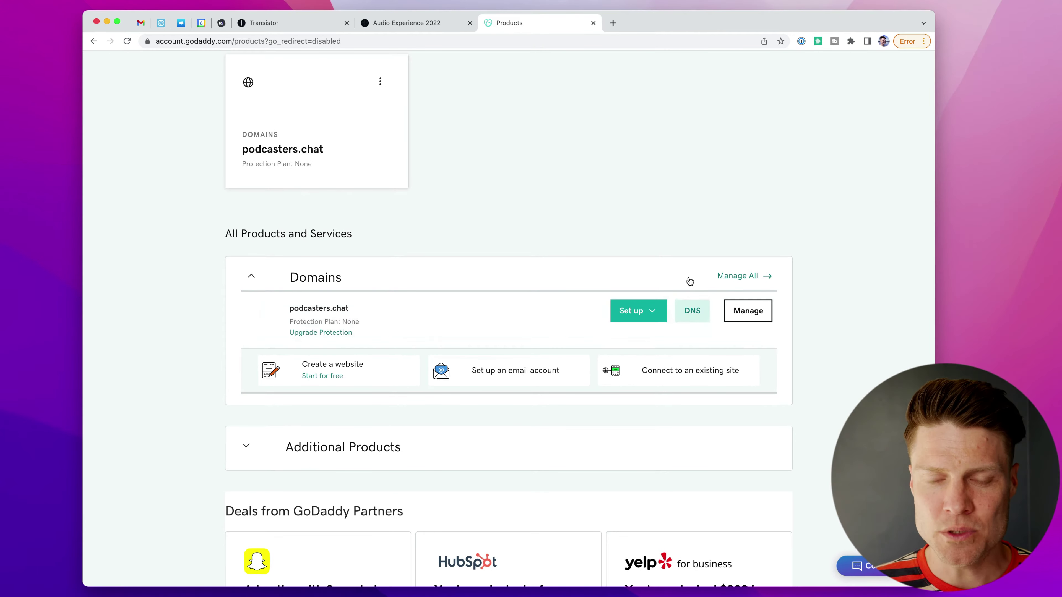
pyautogui.click(695, 318)
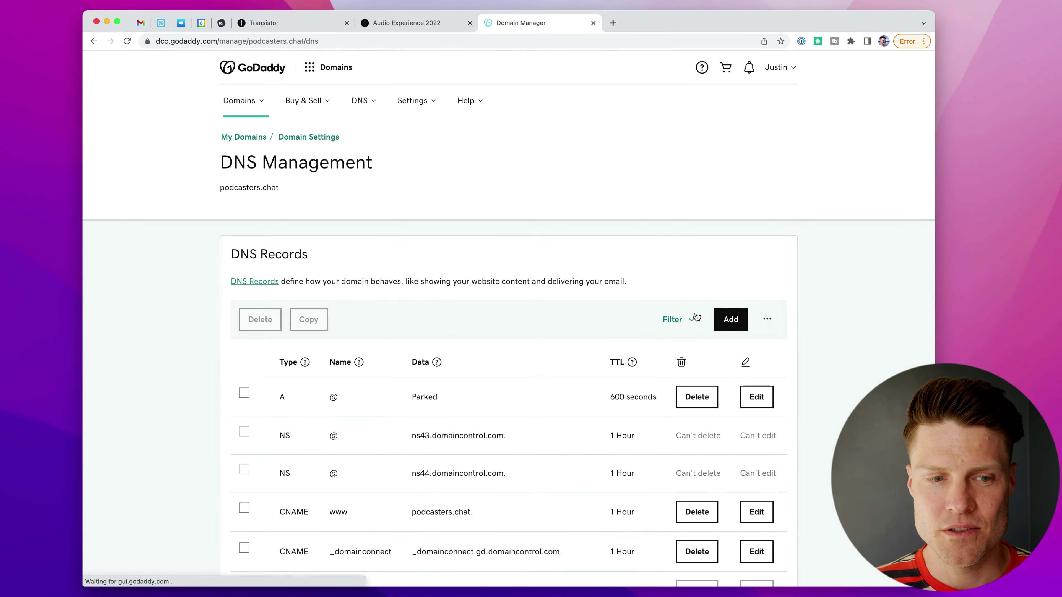
pyautogui.scroll(-5, 697, 330)
pyautogui.scroll(-1, 697, 330)
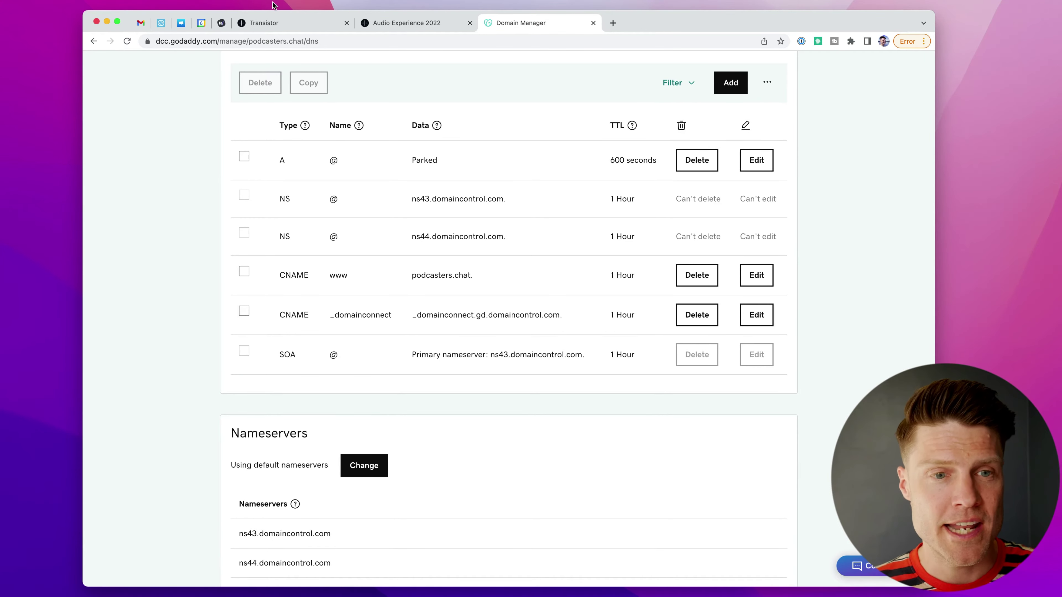
# Open the Audio Experience 2022 show's website settings in Transistor
pyautogui.click(270, 25)
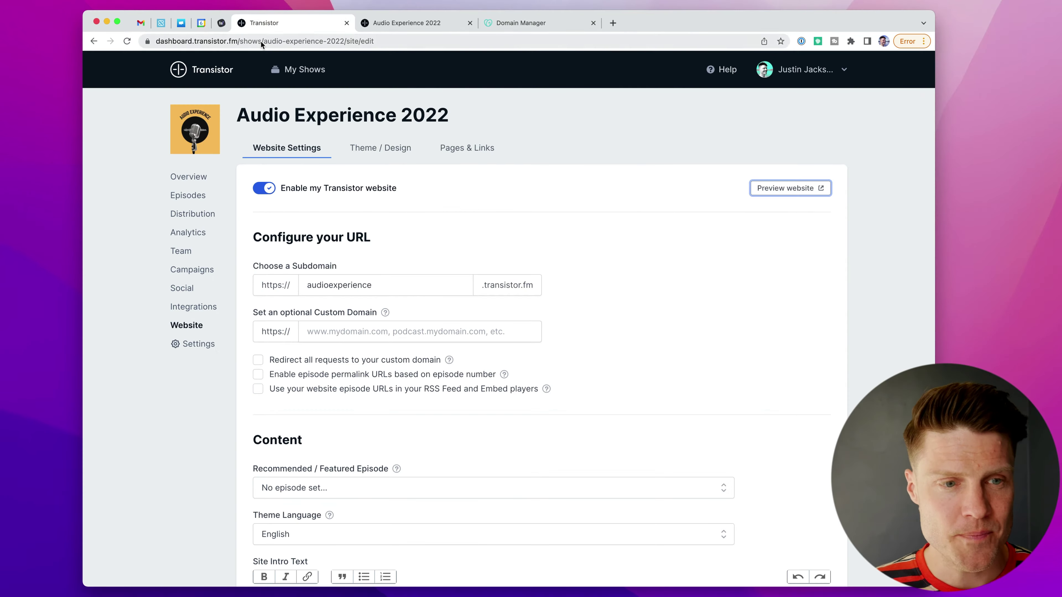
pyautogui.click(189, 179)
pyautogui.click(189, 330)
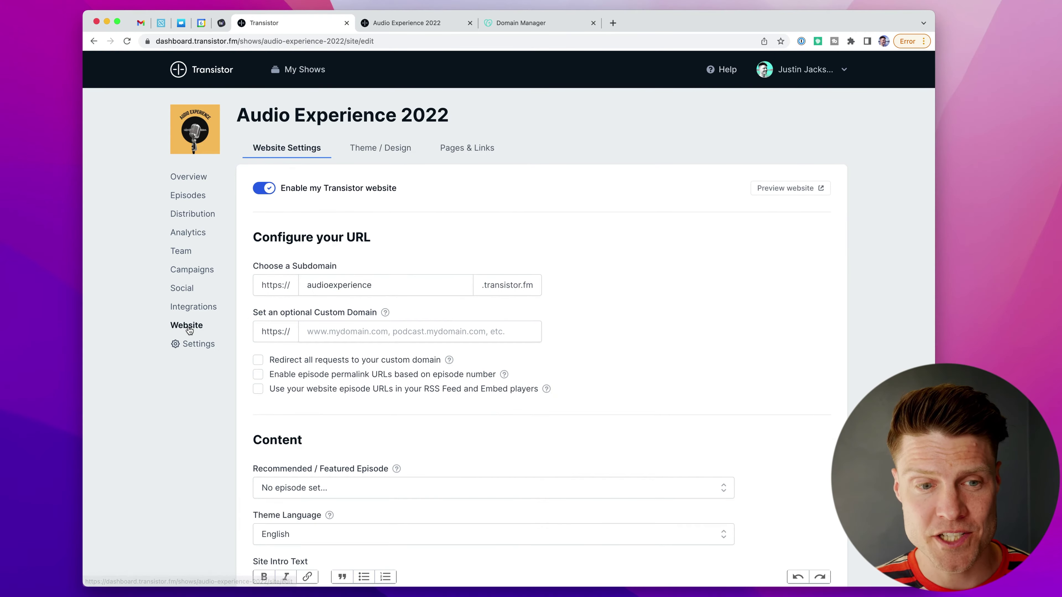
pyautogui.scroll(-3, 408, 333)
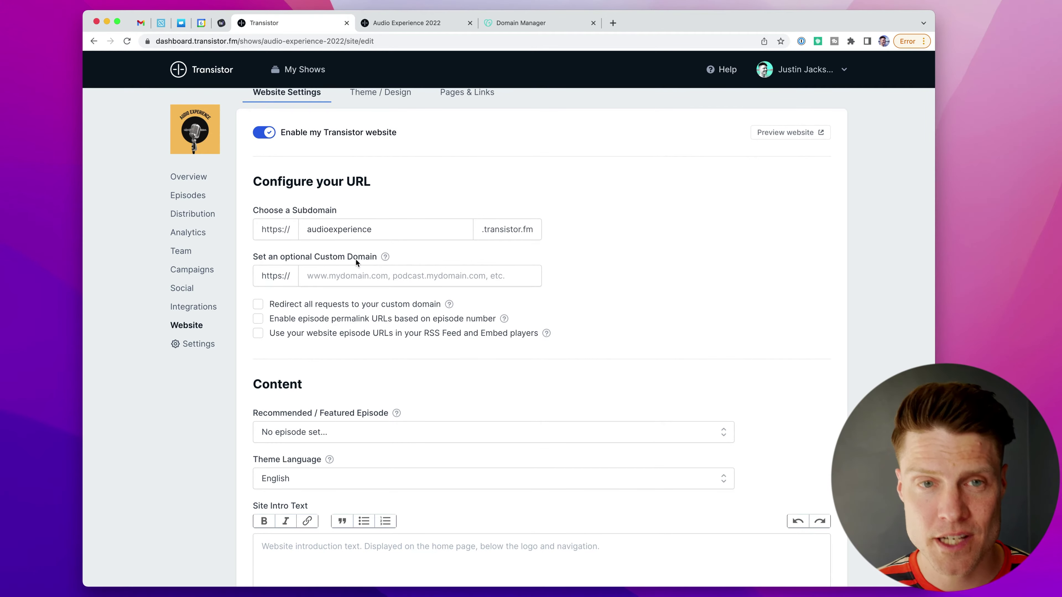
pyautogui.press('super+9')
pyautogui.moveTo(294, 190); pyautogui.dragTo(223, 191)
pyautogui.press('super+c')
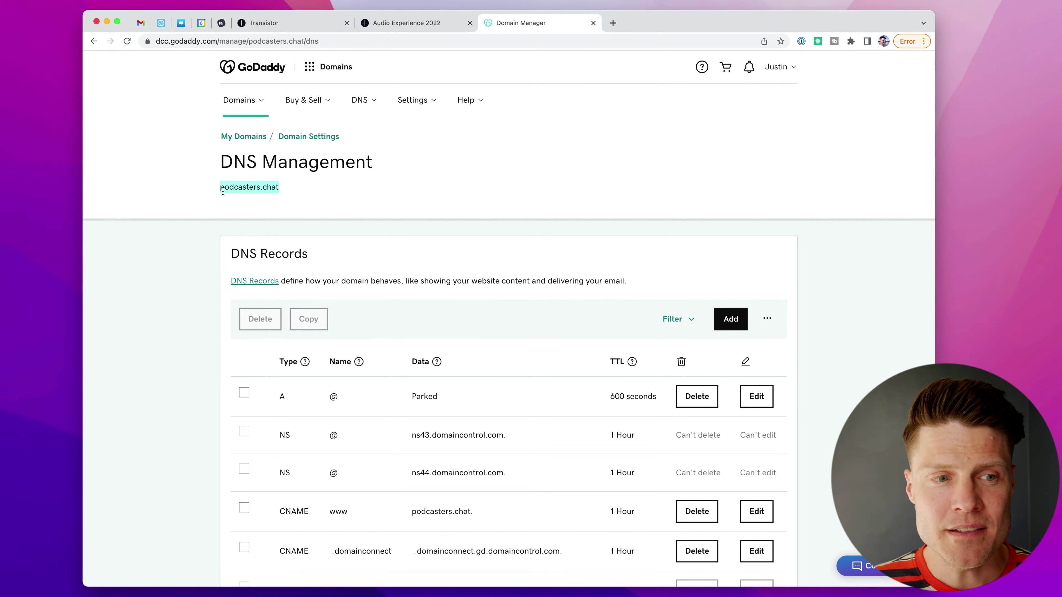
pyautogui.click(301, 25)
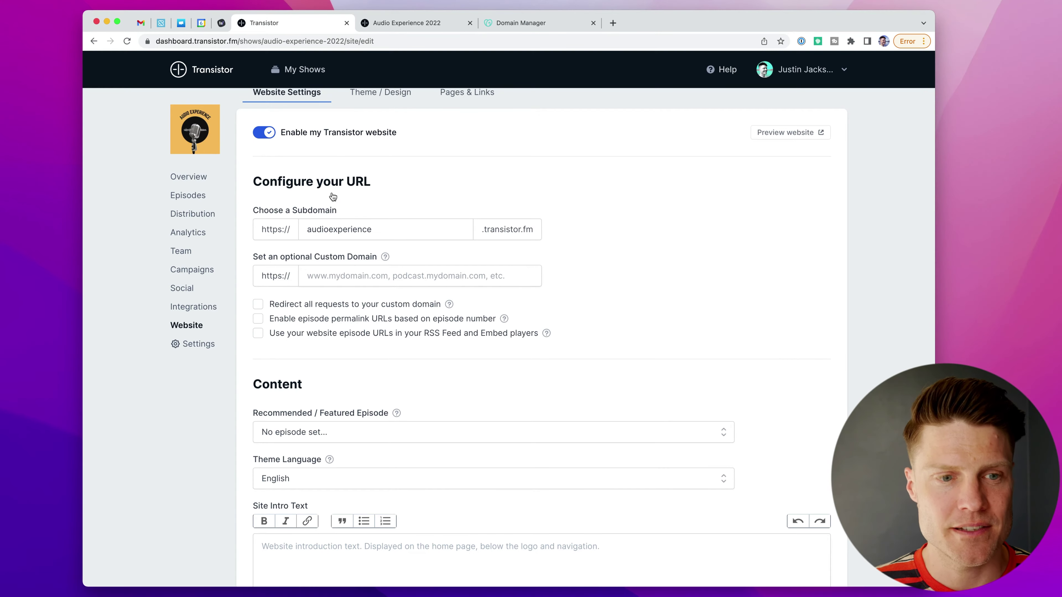
pyautogui.click(386, 277)
pyautogui.write('www.')
pyautogui.press('super+v')
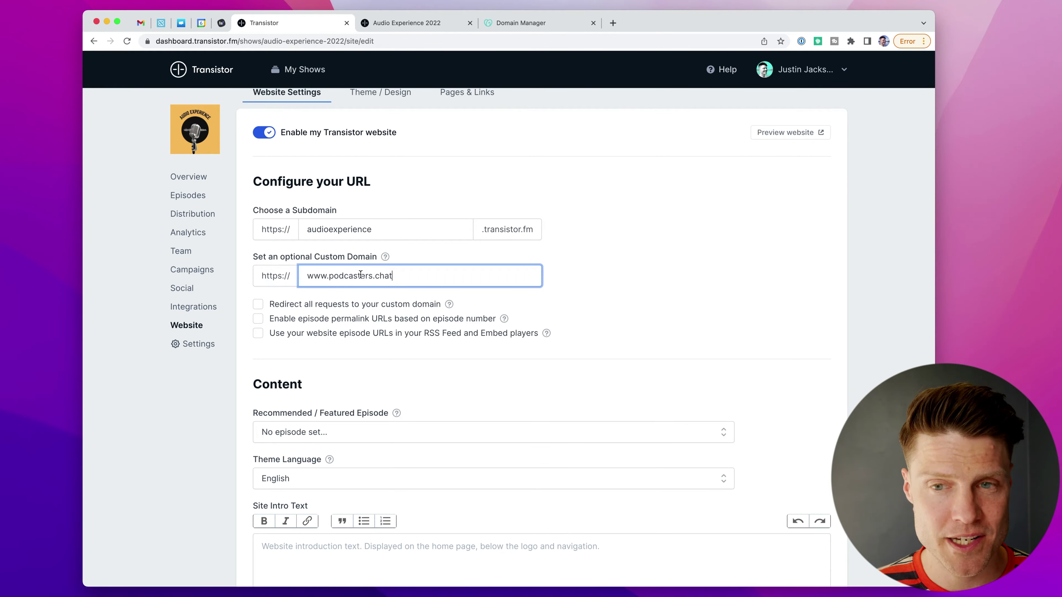
pyautogui.scroll(-15, 450, 408)
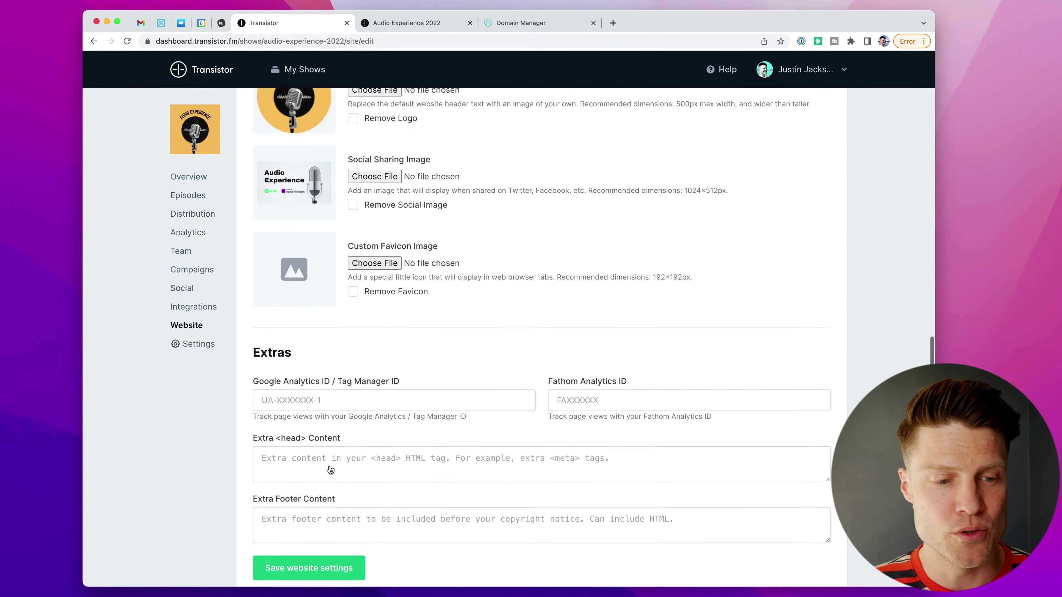
pyautogui.click(354, 517)
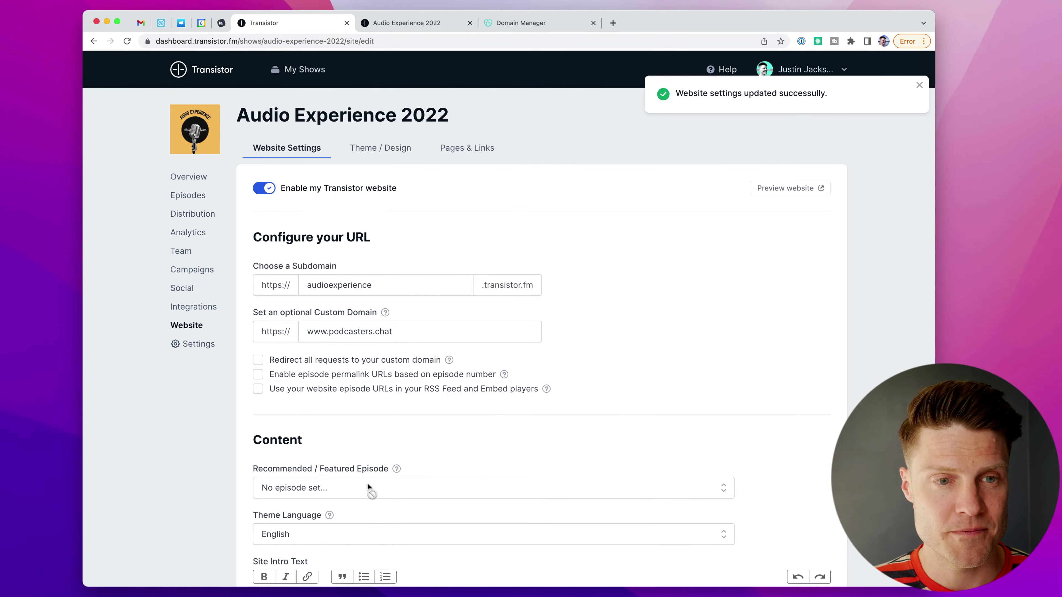
# Delete the parked A record for @ and confirm the deletion
pyautogui.press('super+alt+Right')
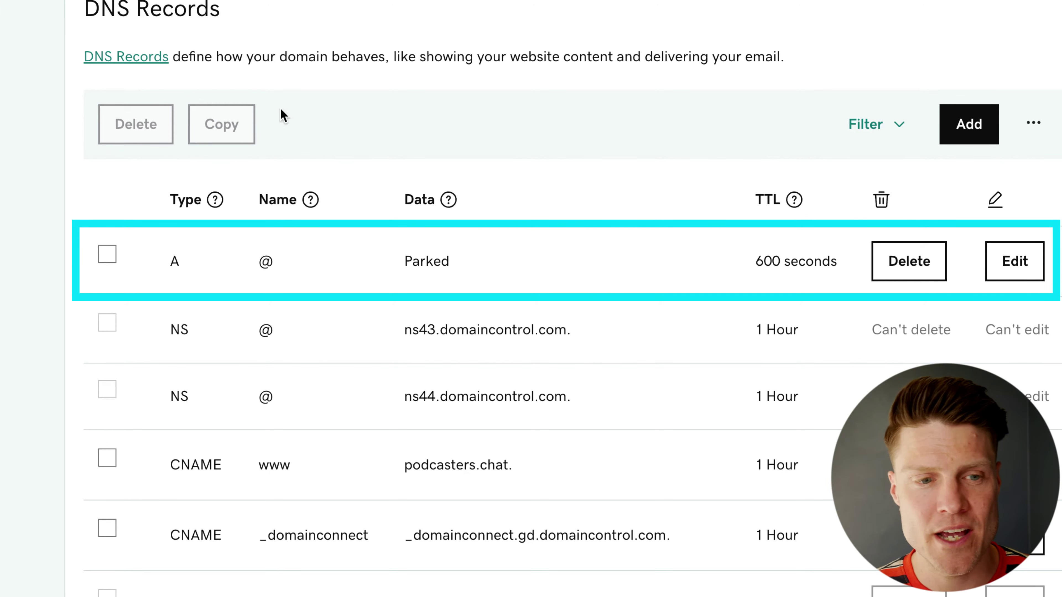
pyautogui.click(923, 274)
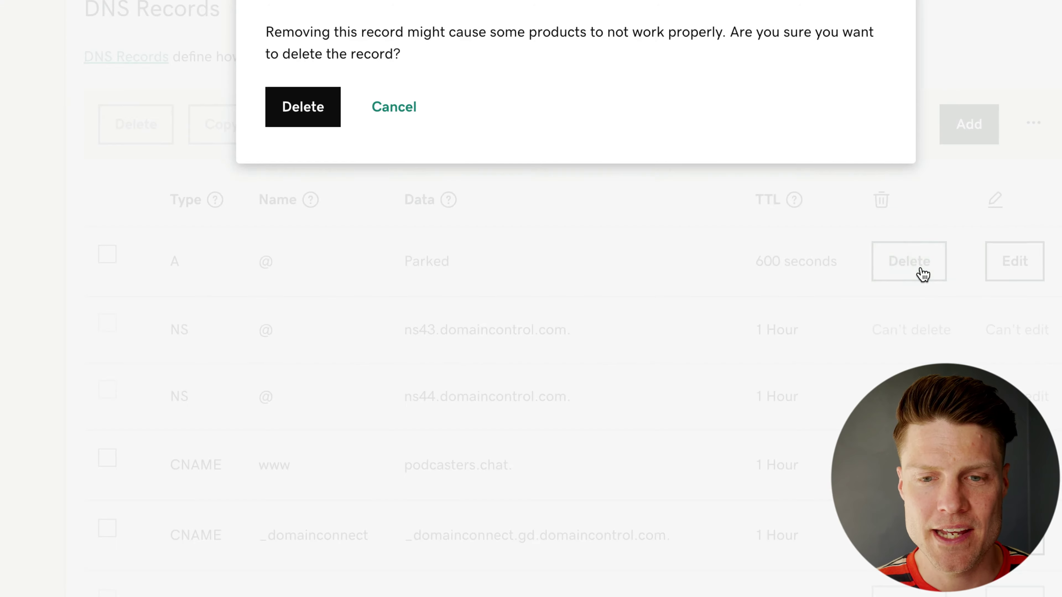
pyautogui.click(296, 118)
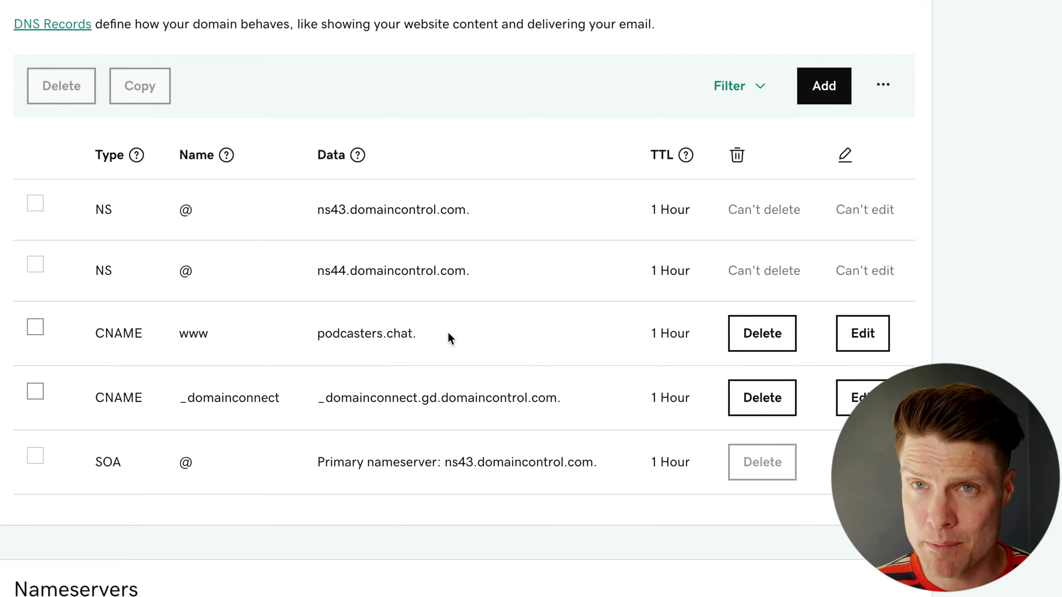
# Start a new www CNAME record pointing to domains.transistor.fm, then discard the form
pyautogui.scroll(-2, 397, 380)
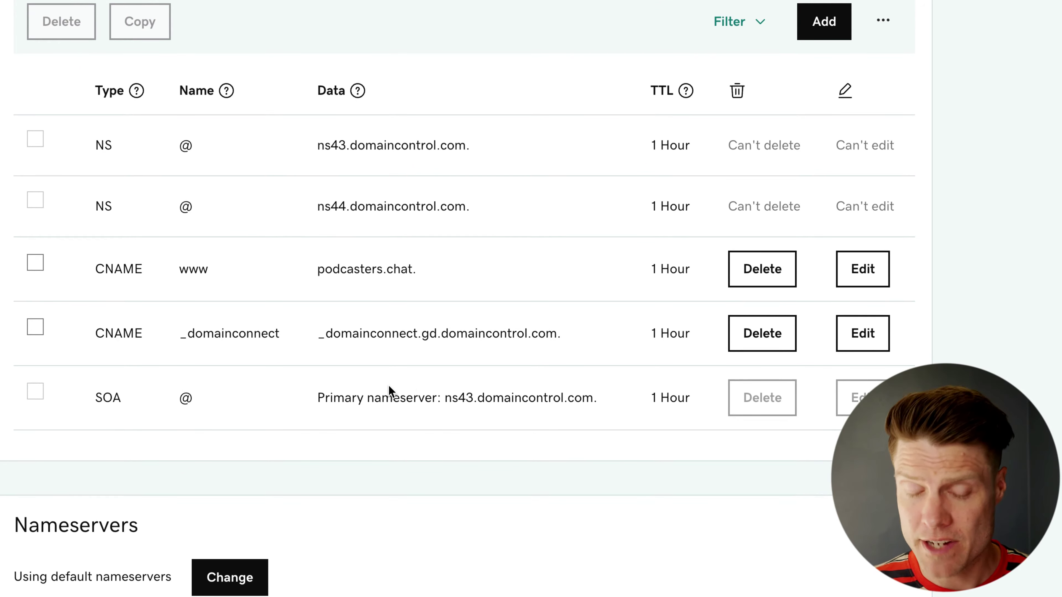
pyautogui.click(834, 27)
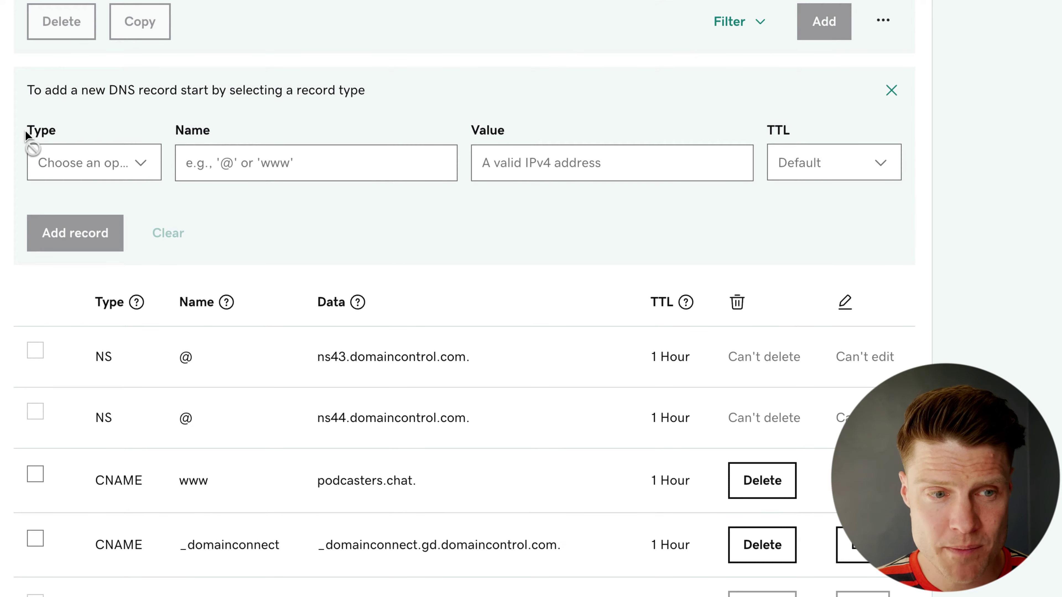
pyautogui.click(104, 165)
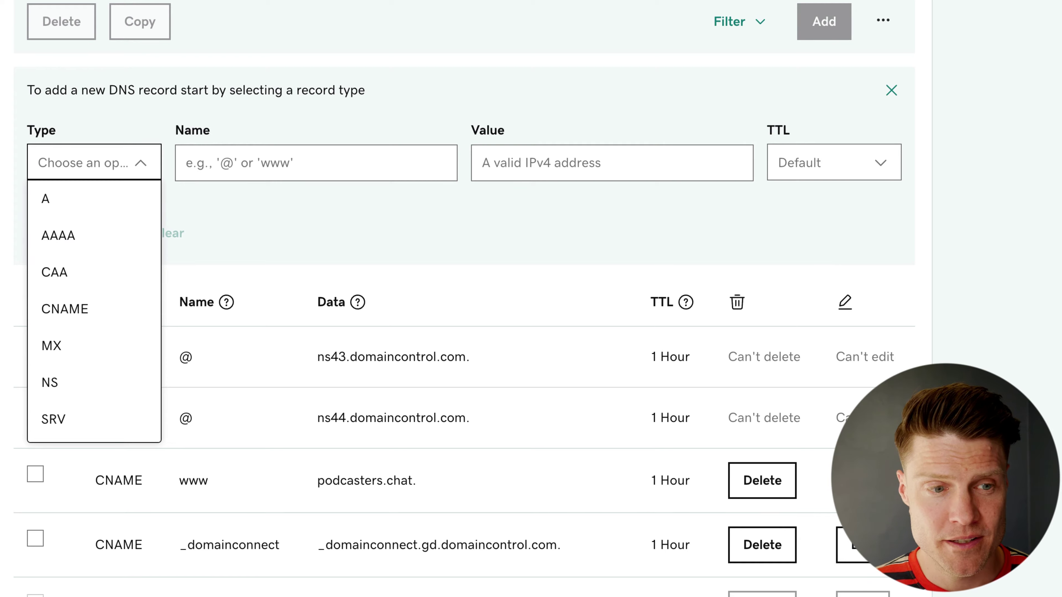
pyautogui.click(50, 322)
pyautogui.click(308, 176)
pyautogui.write('www')
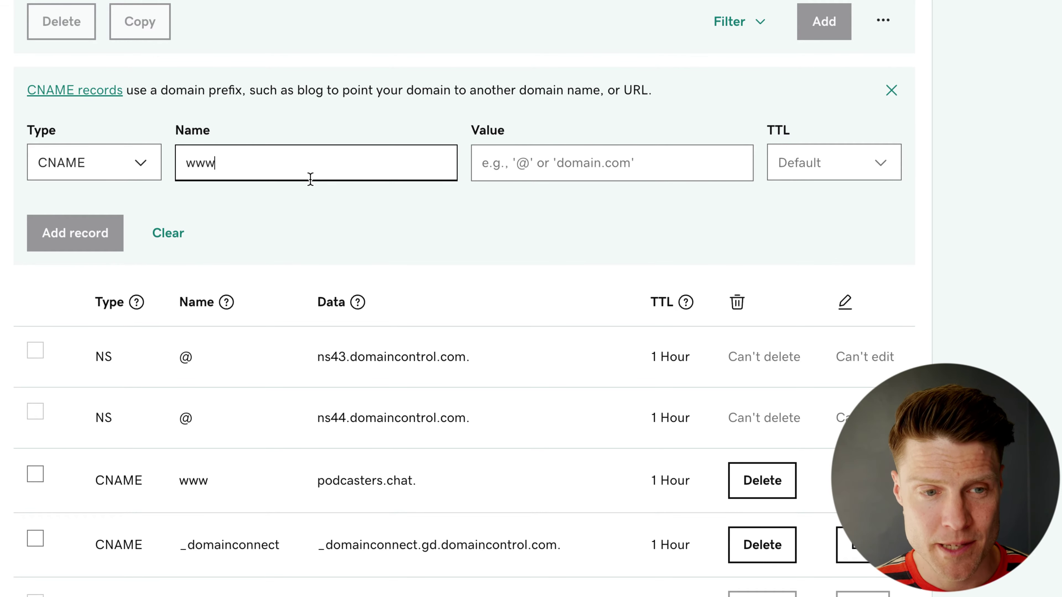
pyautogui.click(562, 165)
pyautogui.write('domains.transistor.fm')
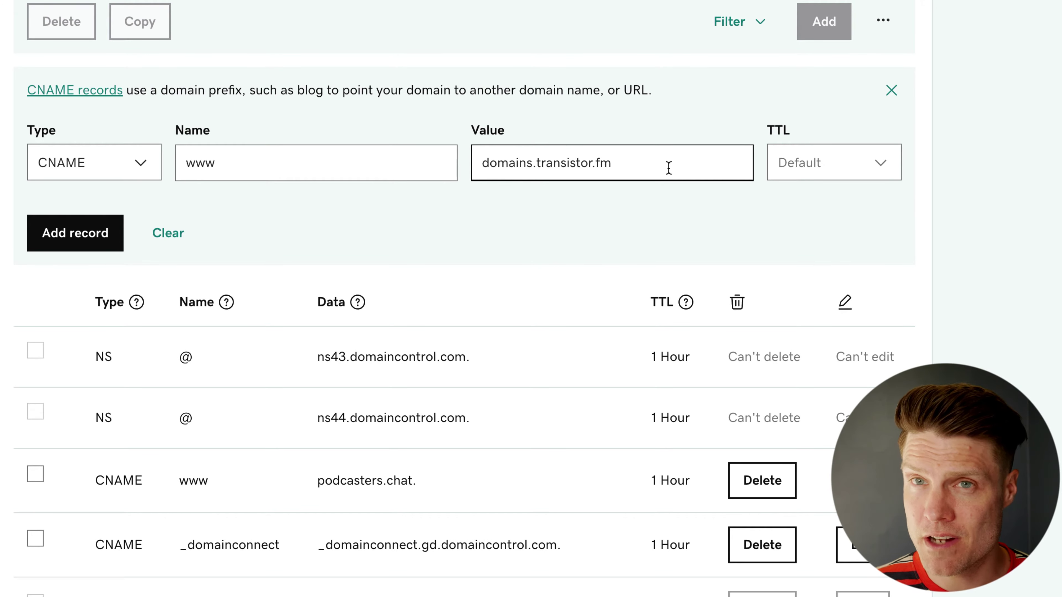
pyautogui.click(891, 90)
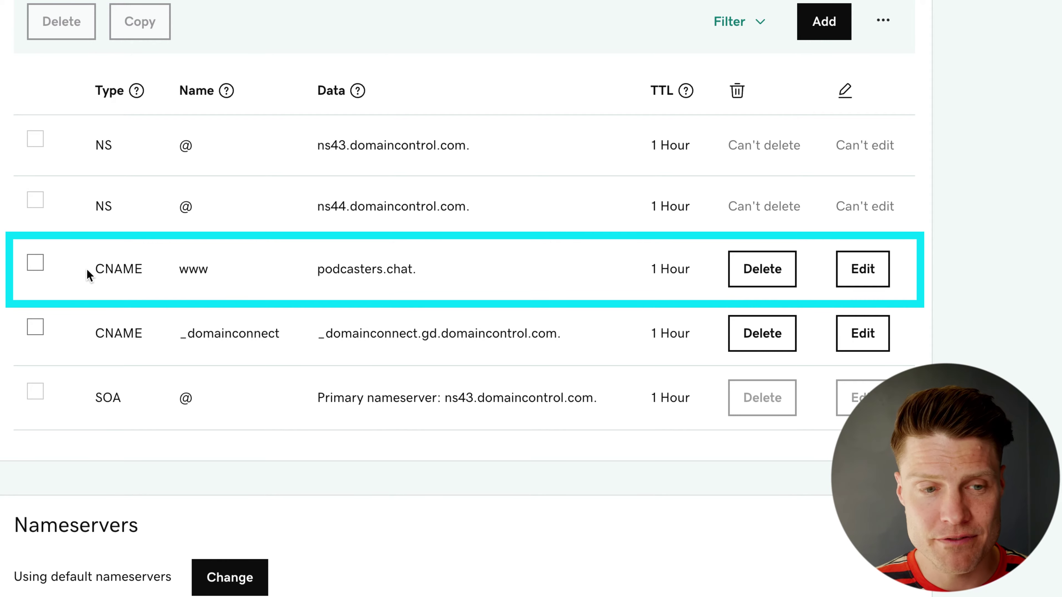
# Edit the existing www CNAME record, replacing podcasters.chat with domains.transistor.fm
pyautogui.click(865, 274)
pyautogui.click(561, 333)
pyautogui.hotkey('ctrl', 'a')
pyautogui.write('domains.transistor.fm')
pyautogui.scroll(1, 540, 346)
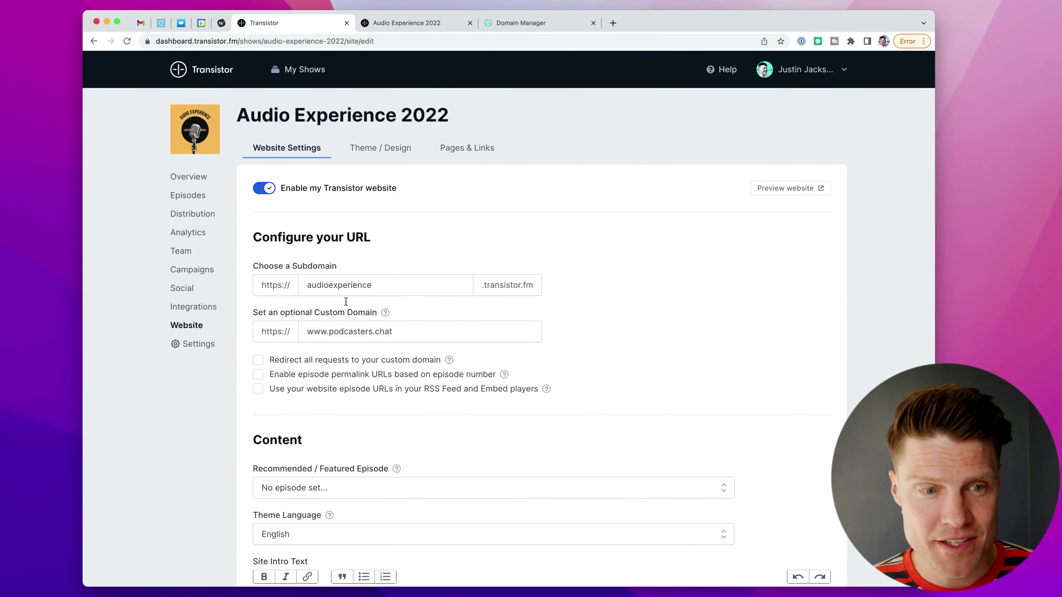
pyautogui.scroll(-10, 467, 356)
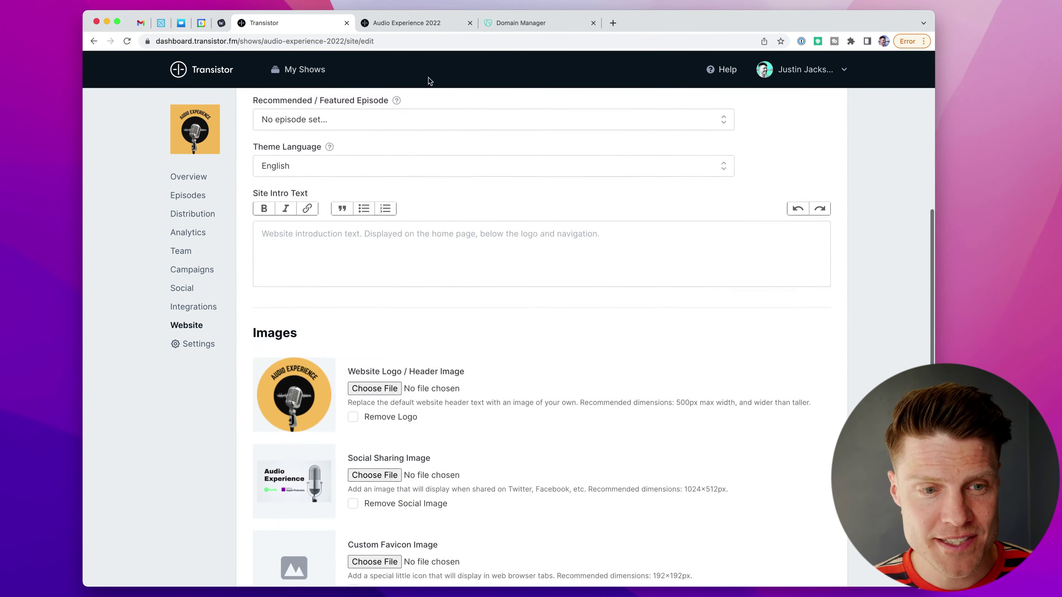
pyautogui.scroll(9, 429, 82)
pyautogui.scroll(-10, 612, 310)
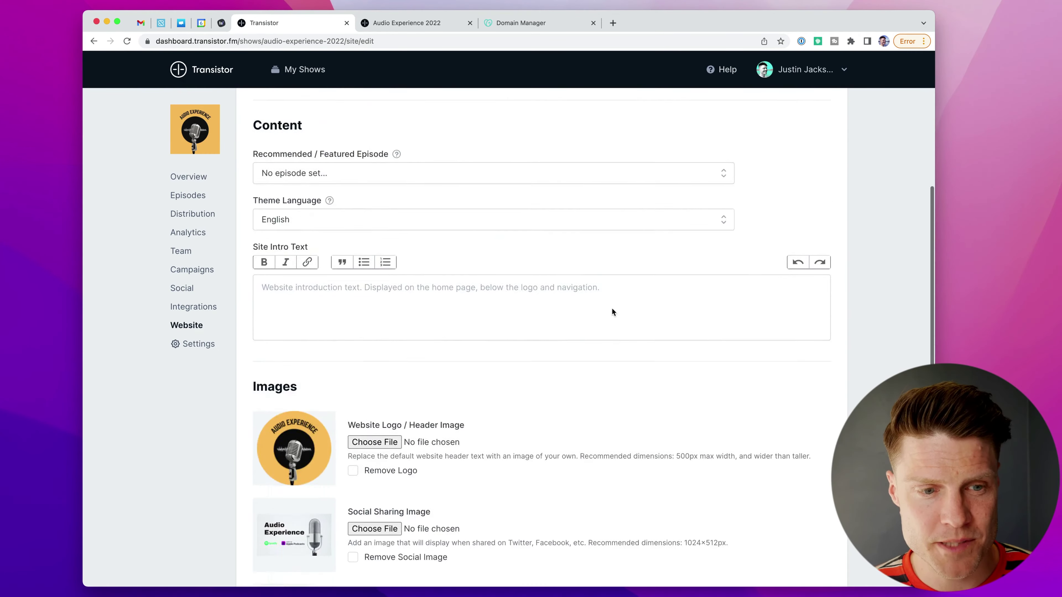
pyautogui.click(321, 518)
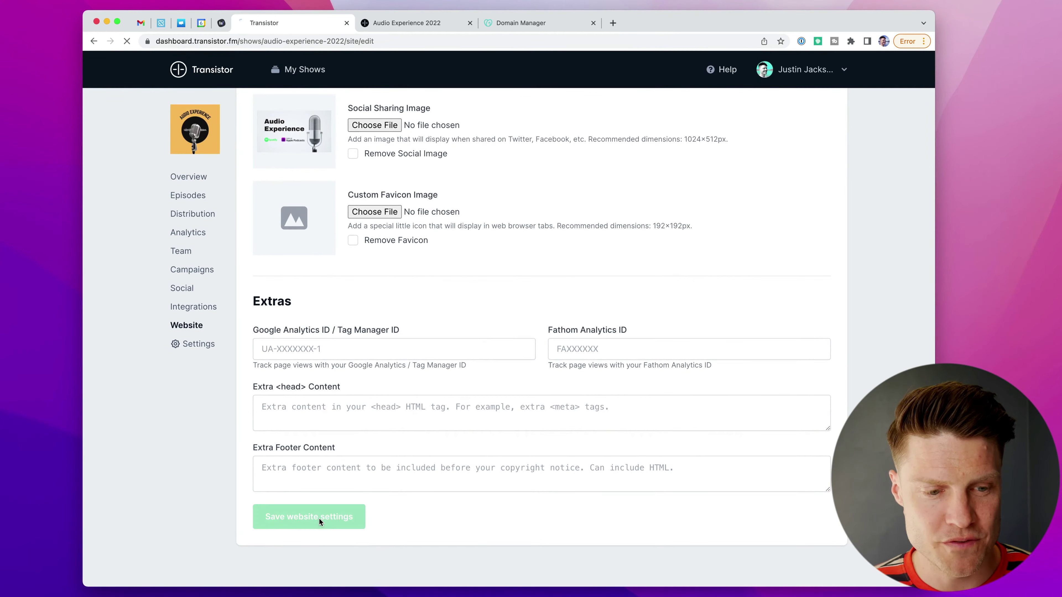
pyautogui.scroll(-2, 580, 301)
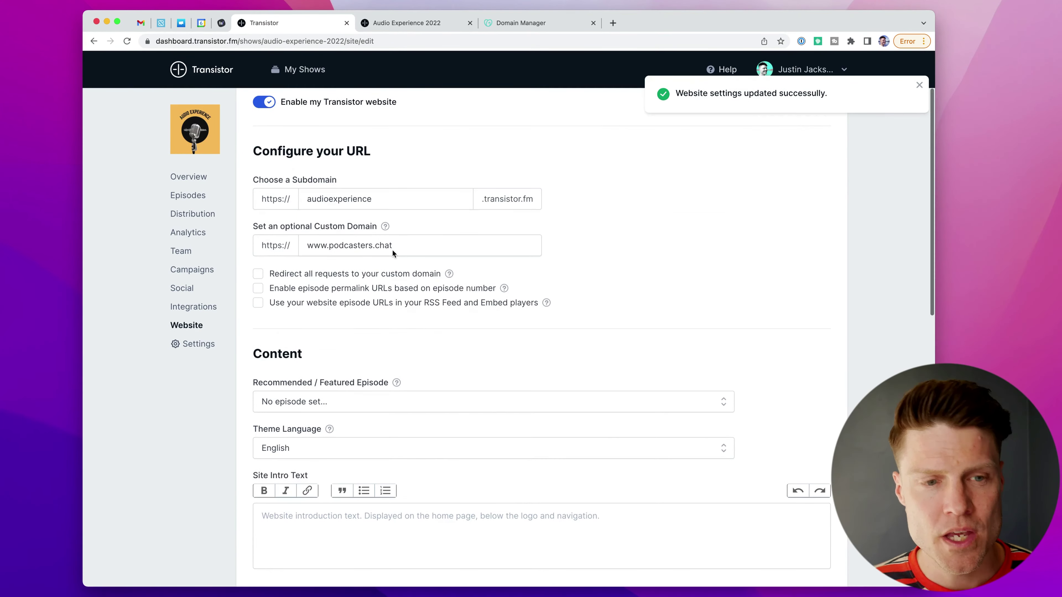
pyautogui.doubleClick(393, 251)
pyautogui.press('super+c')
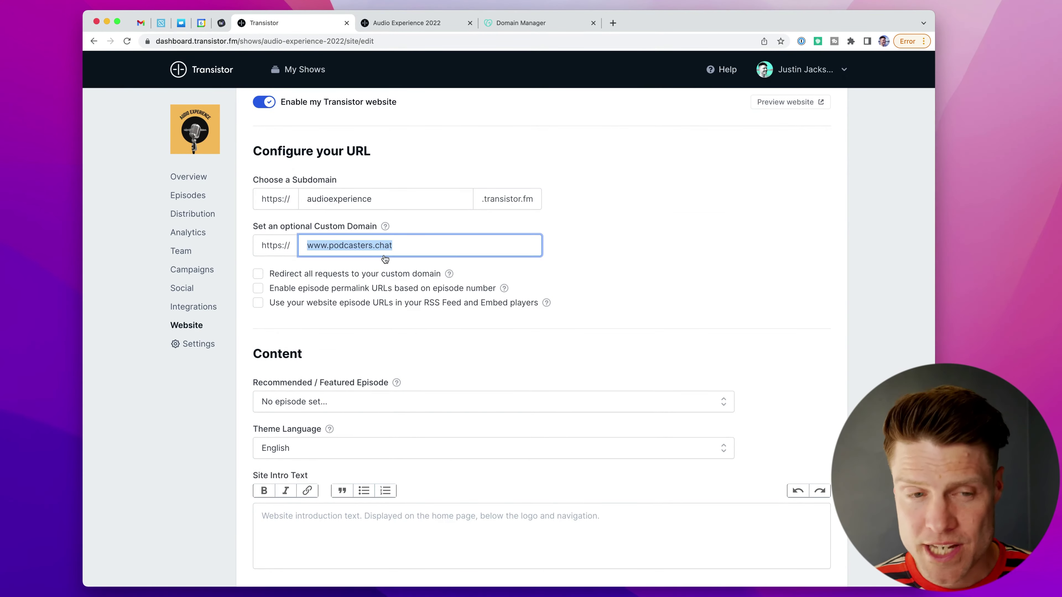
pyautogui.click(613, 23)
pyautogui.press('super+v')
pyautogui.press('Return')
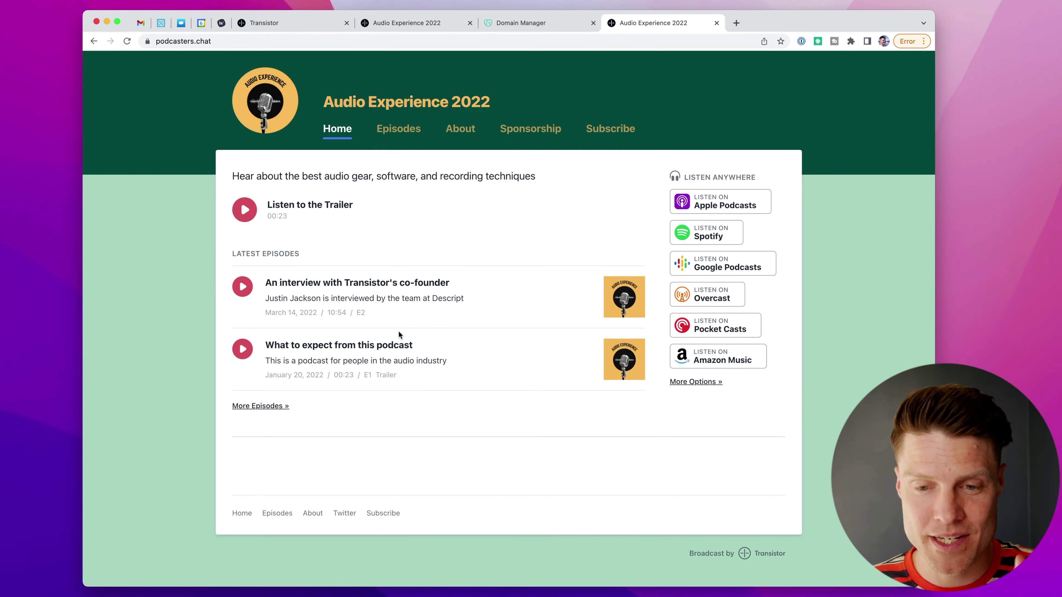
pyautogui.click(148, 41)
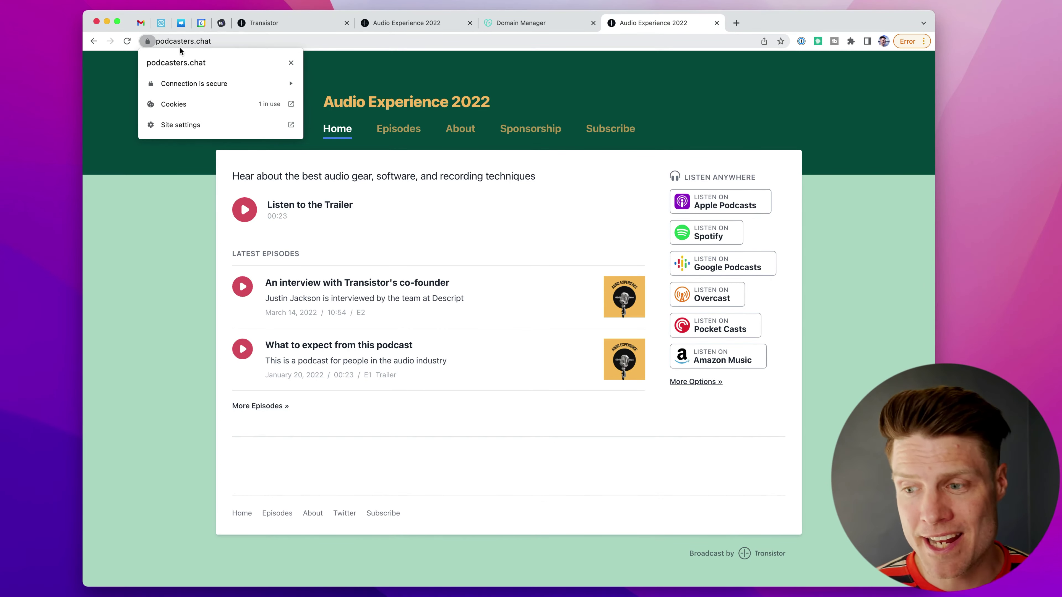
pyautogui.click(161, 300)
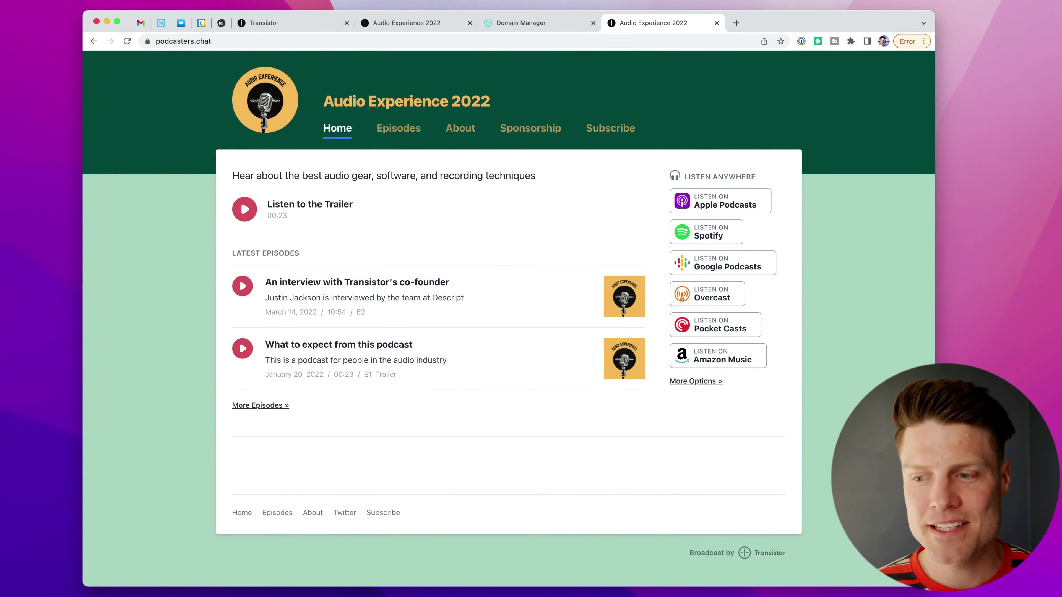
pyautogui.press('super+t')
pyautogui.write('podcasters.chat')
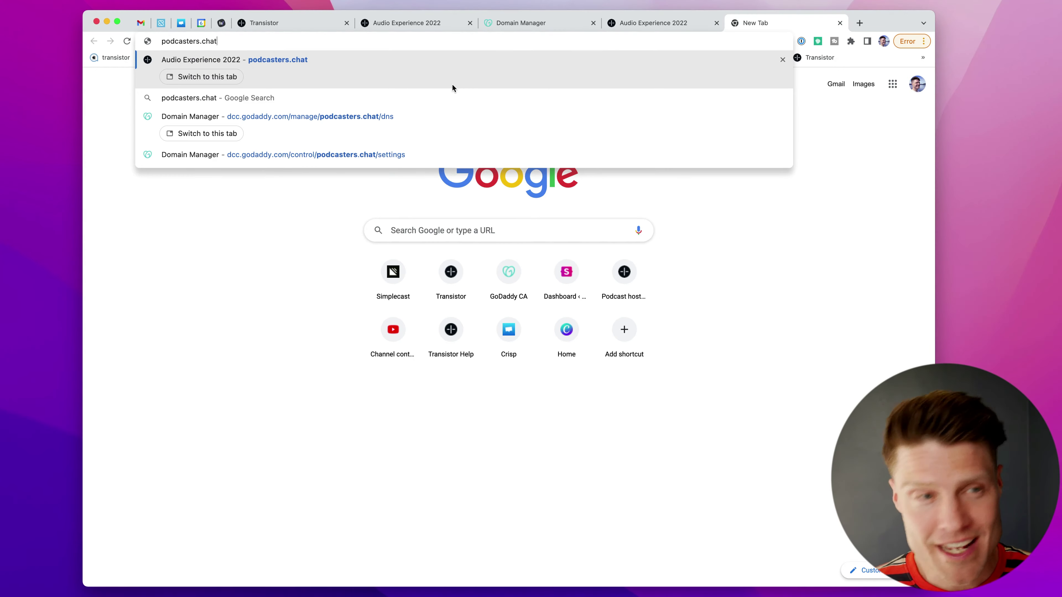
pyautogui.press('Return')
pyautogui.press('super+t')
pyautogui.write('http://podcasters.chat')
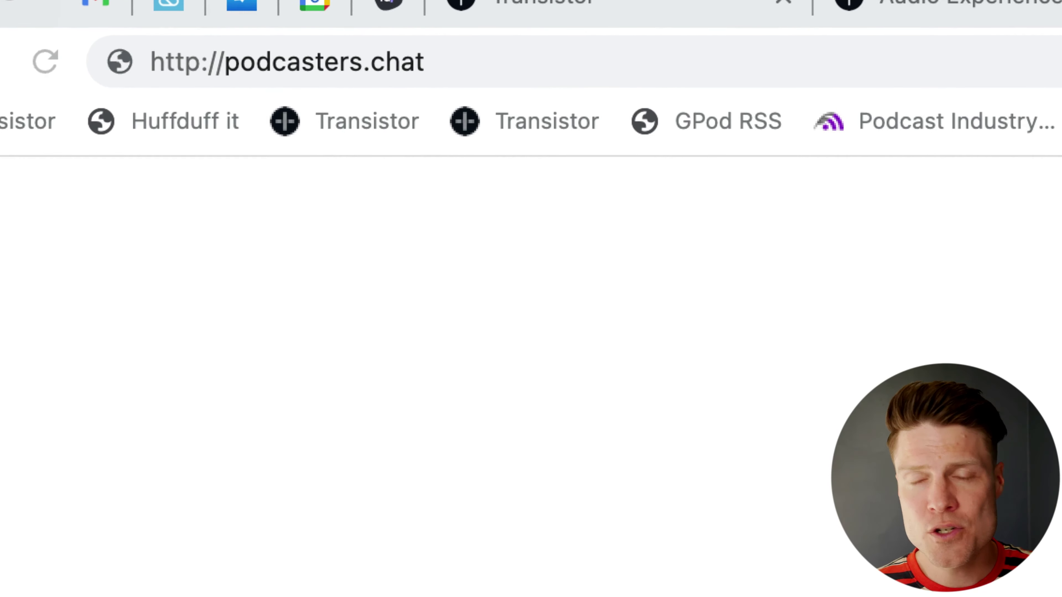
pyautogui.press('Return')
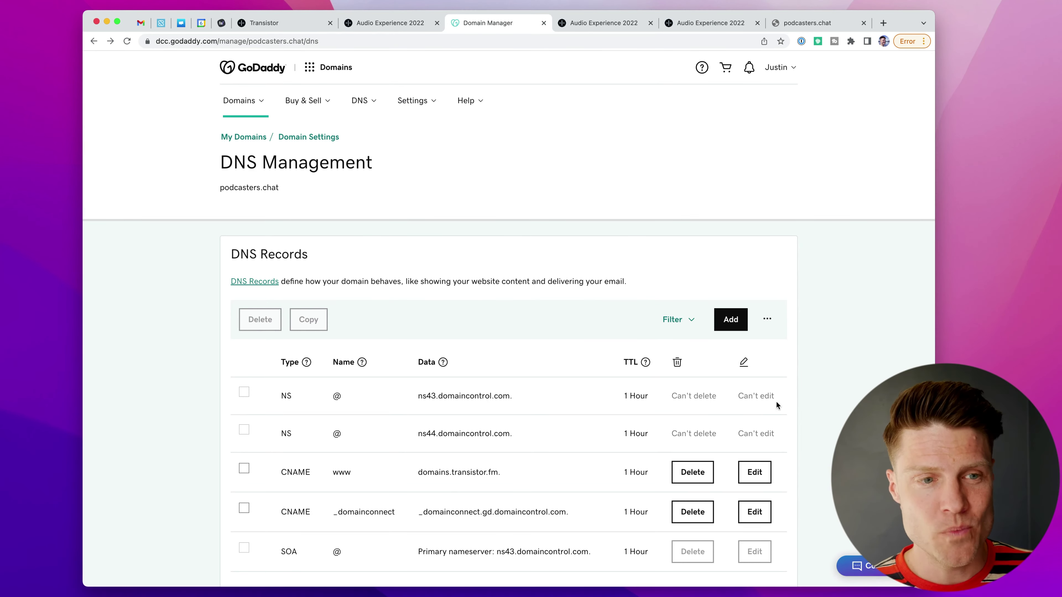
pyautogui.scroll(-6, 781, 468)
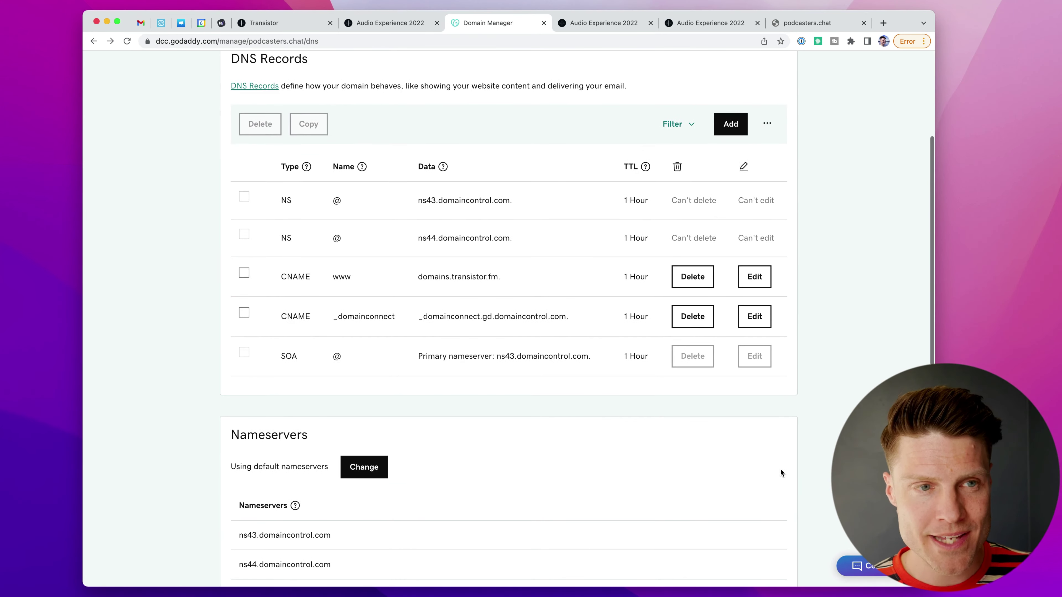
pyautogui.scroll(-10, 778, 473)
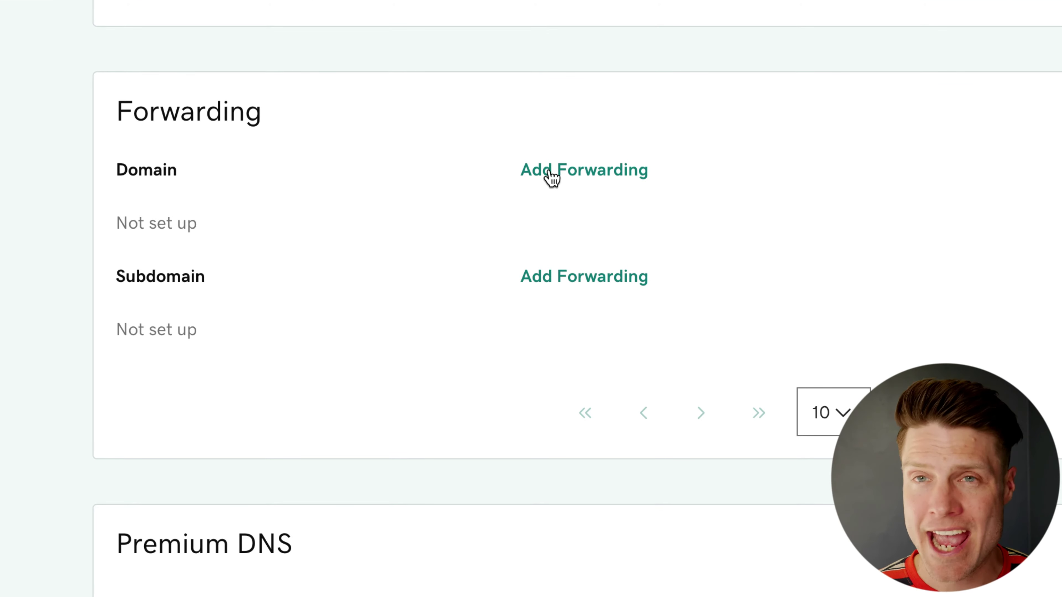
pyautogui.click(551, 175)
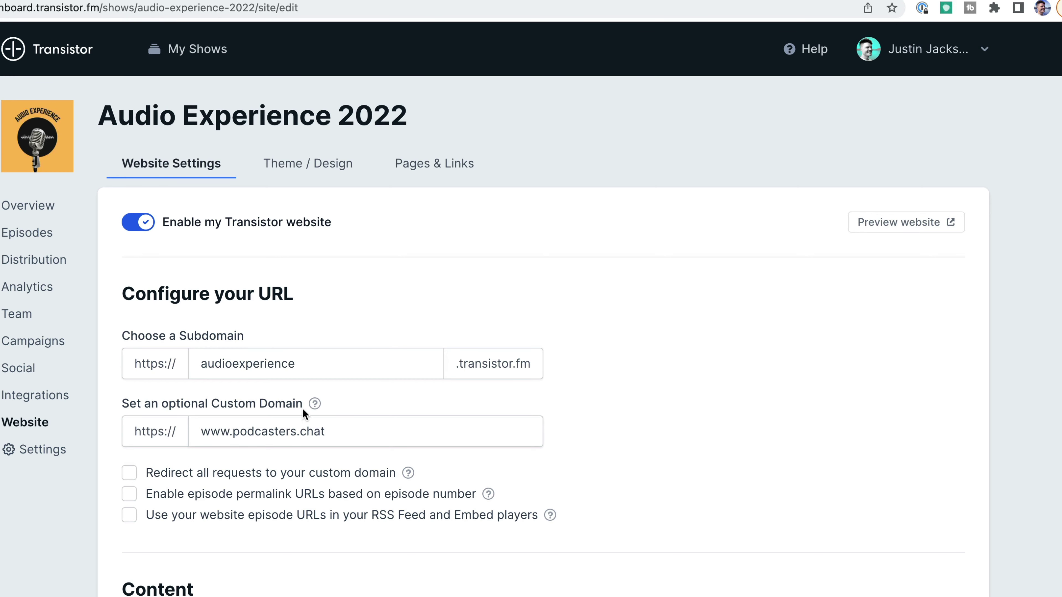
pyautogui.click(332, 432)
pyautogui.moveTo(332, 431); pyautogui.dragTo(190, 435)
pyautogui.press('super+c')
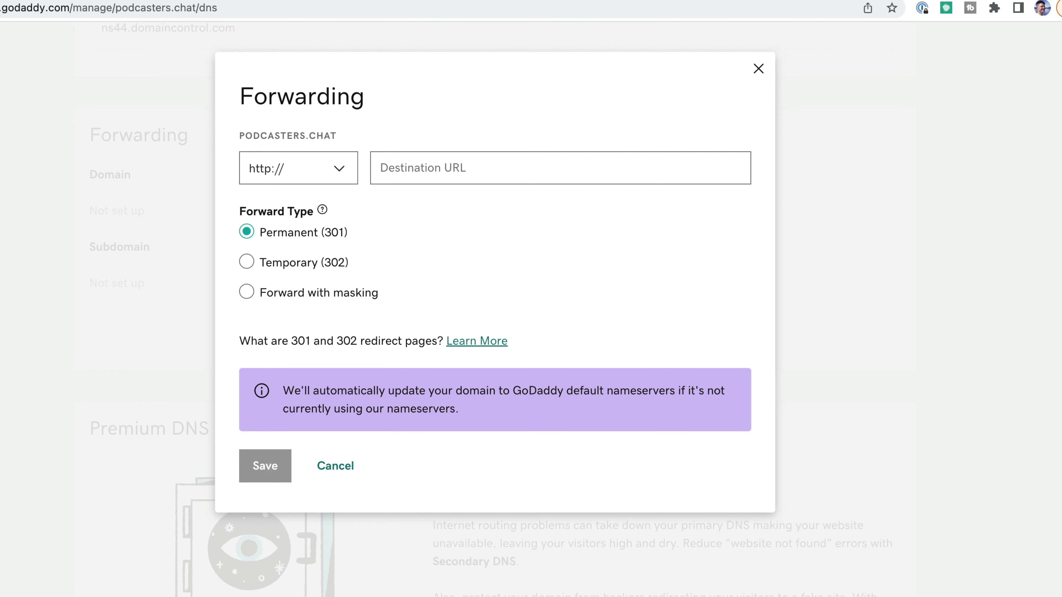
pyautogui.click(98, 2)
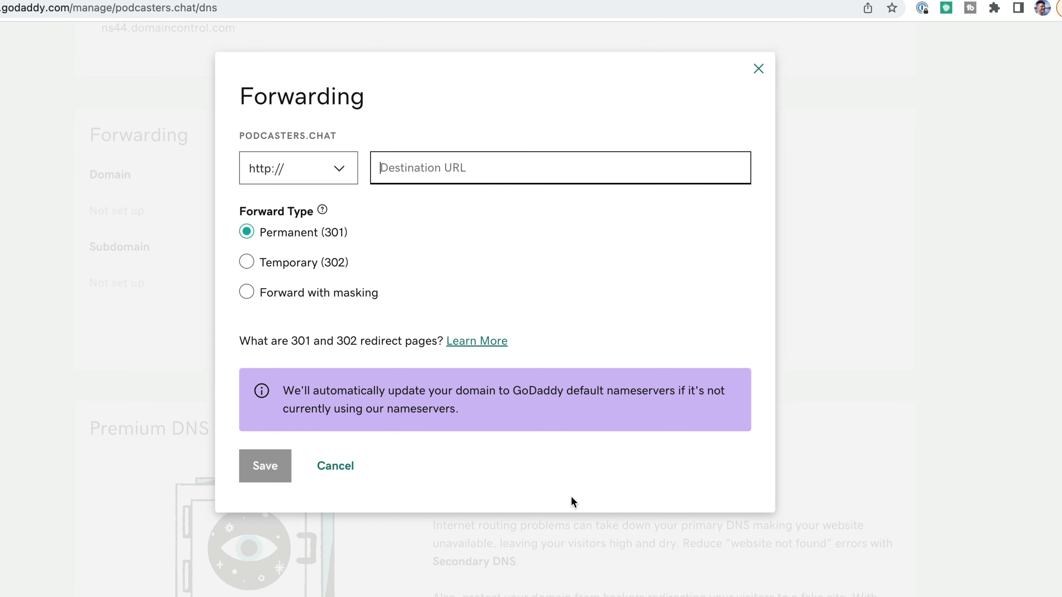
pyautogui.click(478, 162)
pyautogui.press('super+v')
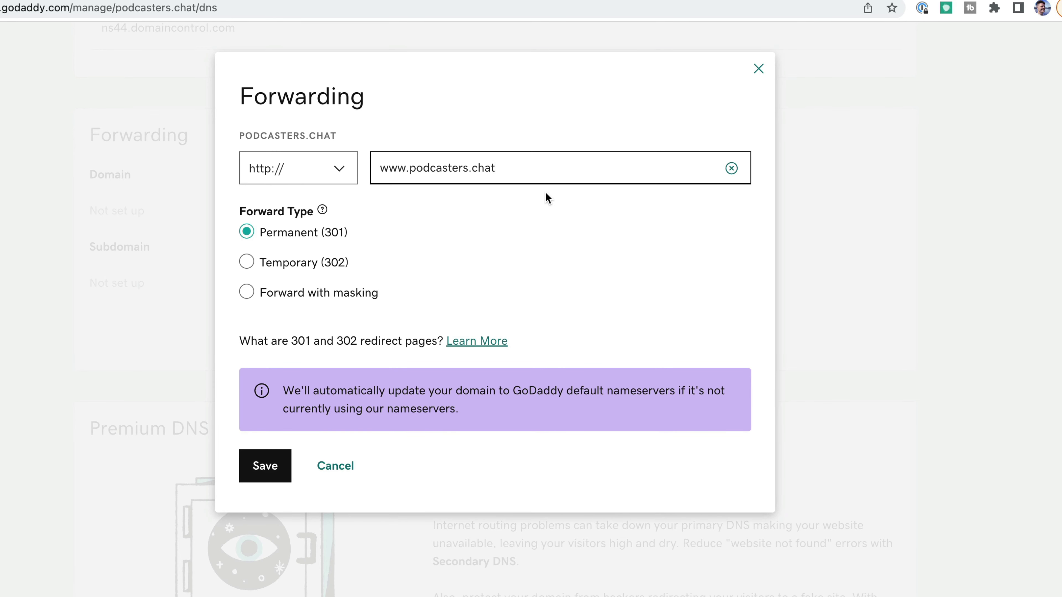
pyautogui.click(275, 478)
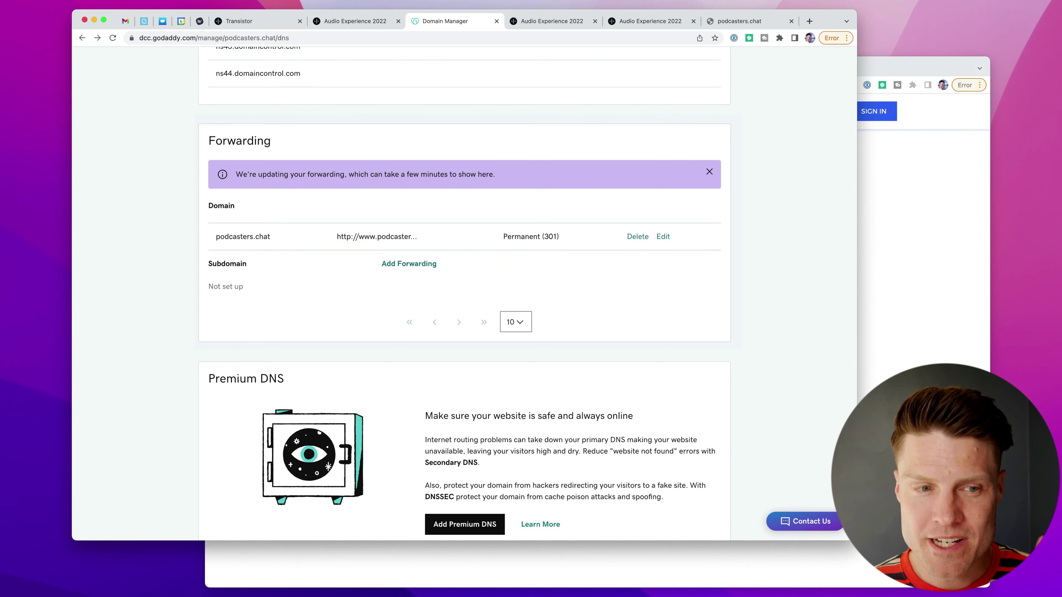
pyautogui.click(729, 23)
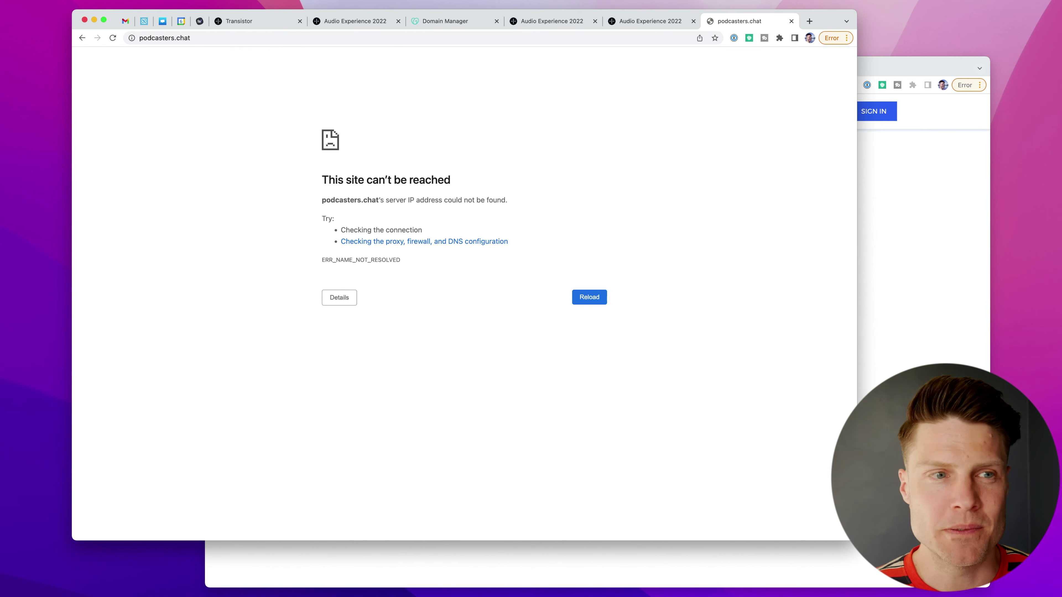
pyautogui.click(206, 38)
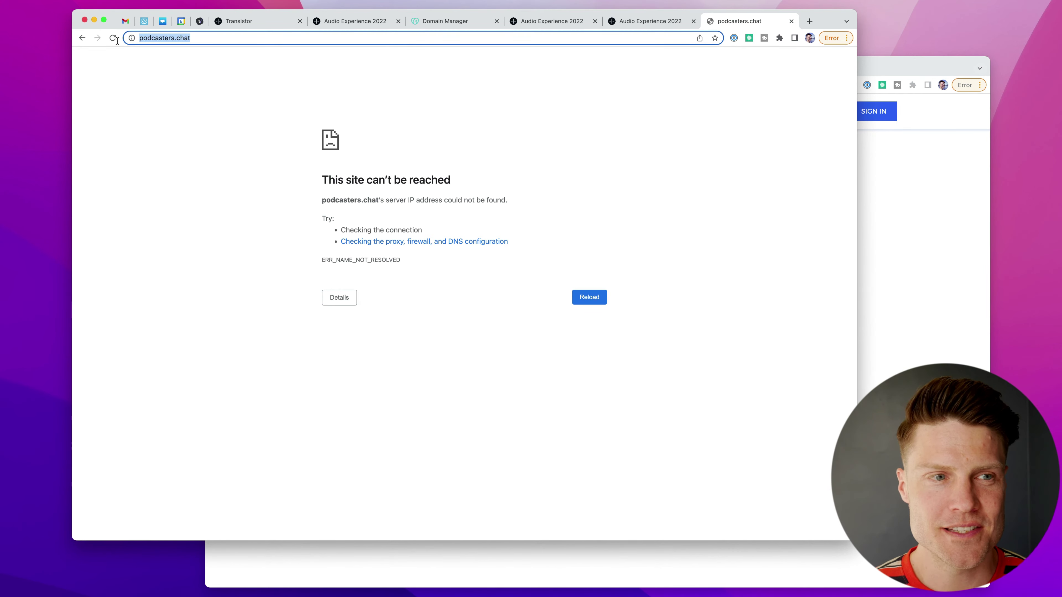
pyautogui.press('Return')
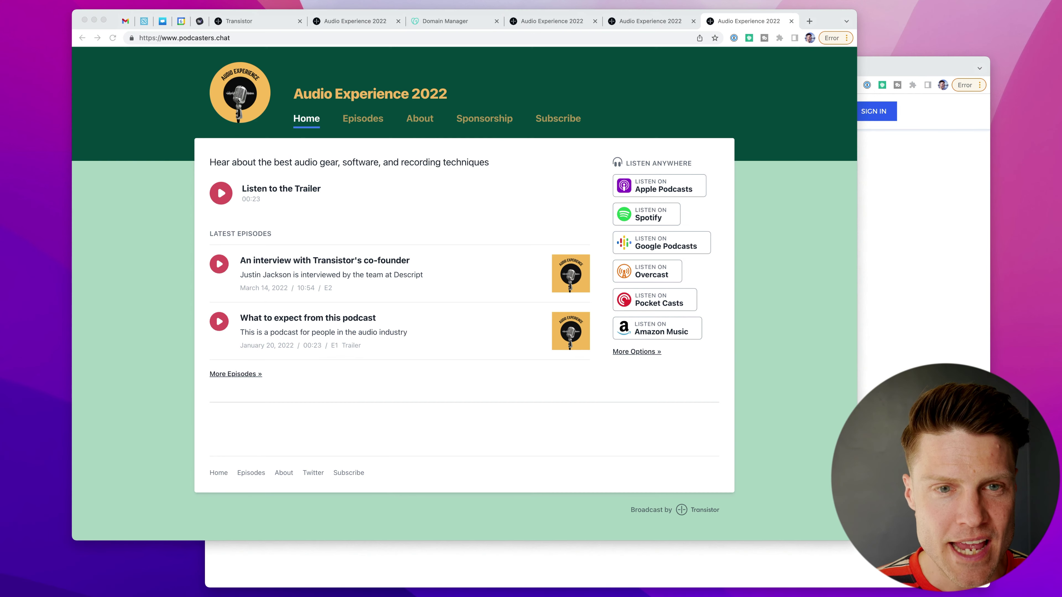